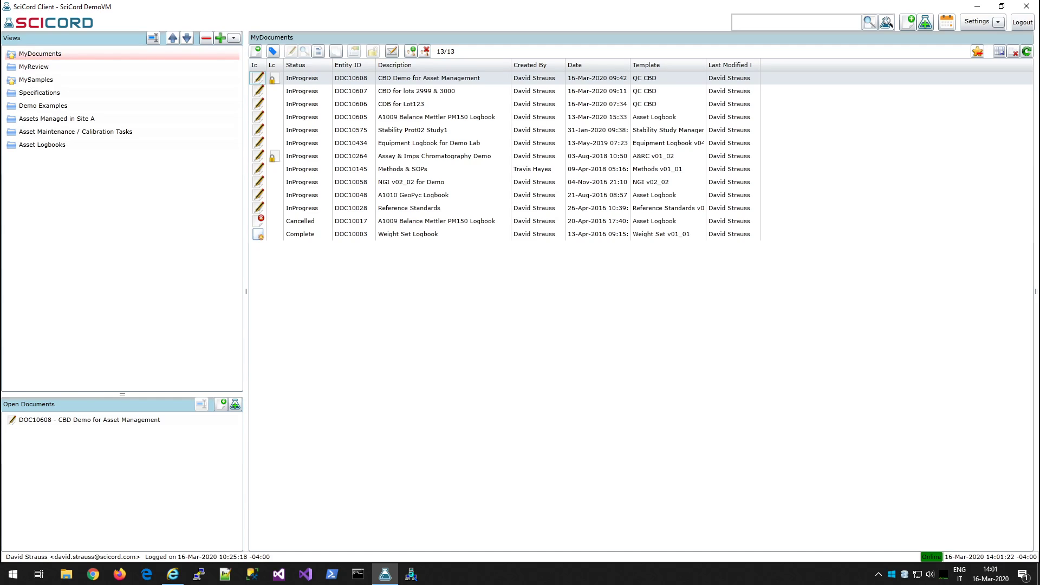
Step: View the A1009 Balance Mettler PM150 record from Assets Managed in Site A and preview its printable sample label
{"action": "left_click", "coordinate": [71, 120]}
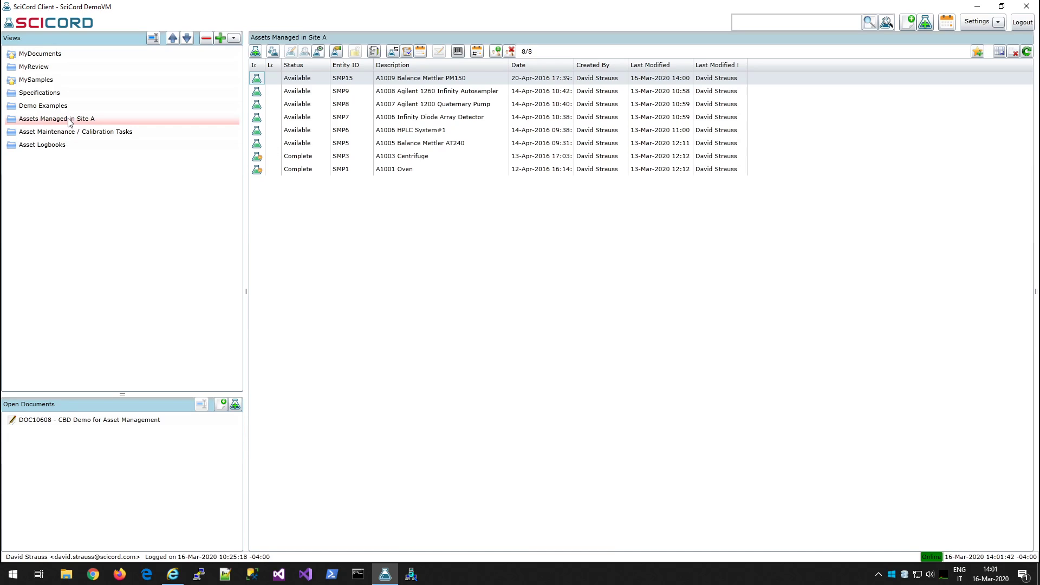
{"action": "left_click", "coordinate": [366, 78]}
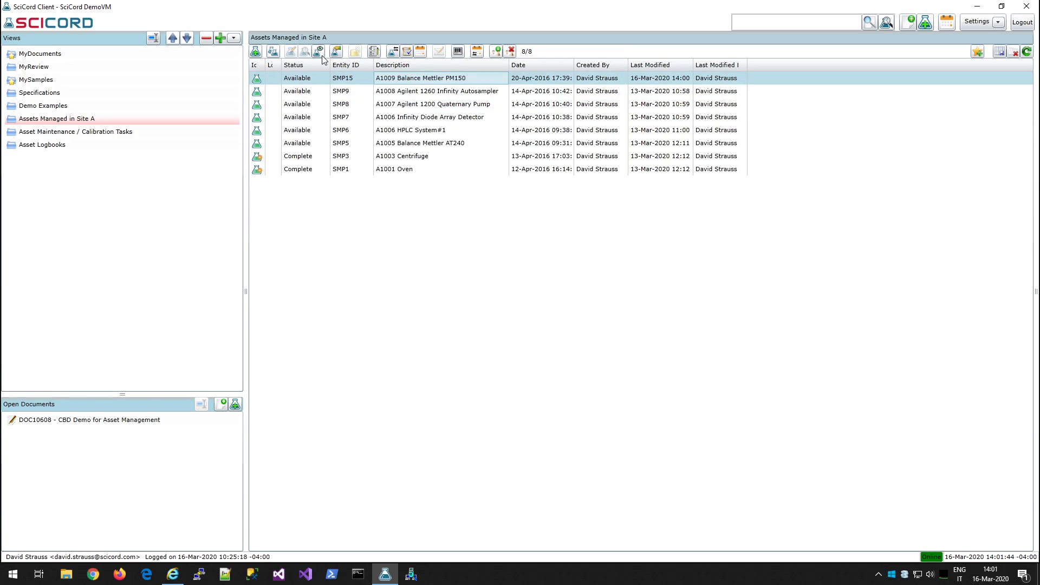
{"action": "left_click", "coordinate": [318, 52]}
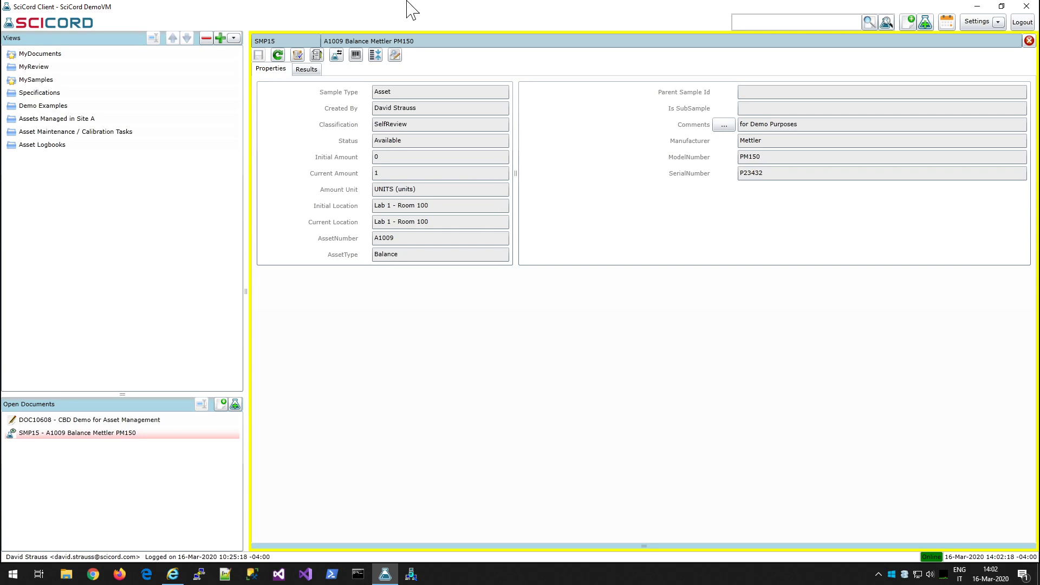
{"action": "left_click", "coordinate": [354, 56]}
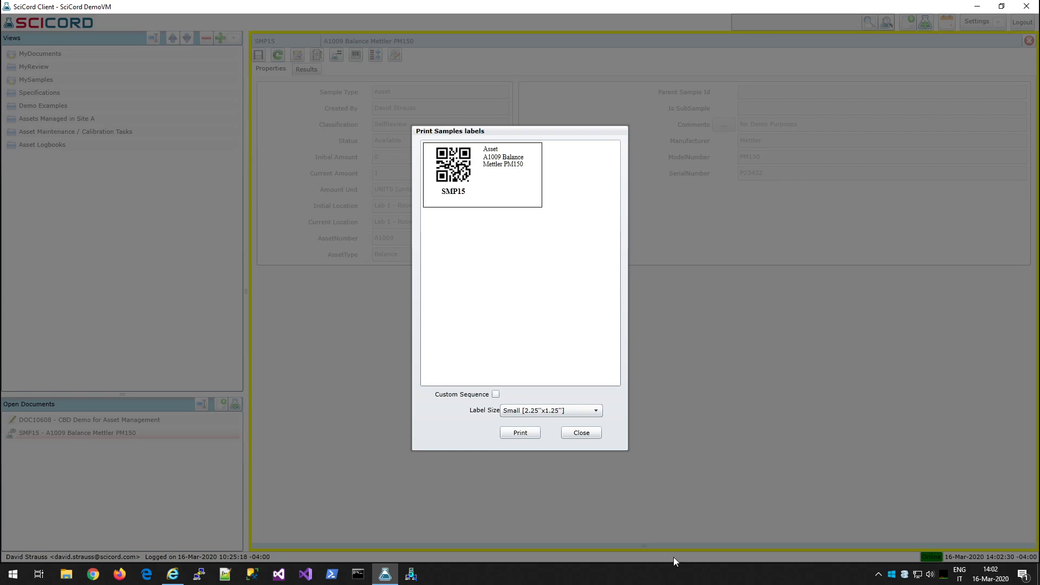
{"action": "left_click", "coordinate": [596, 435]}
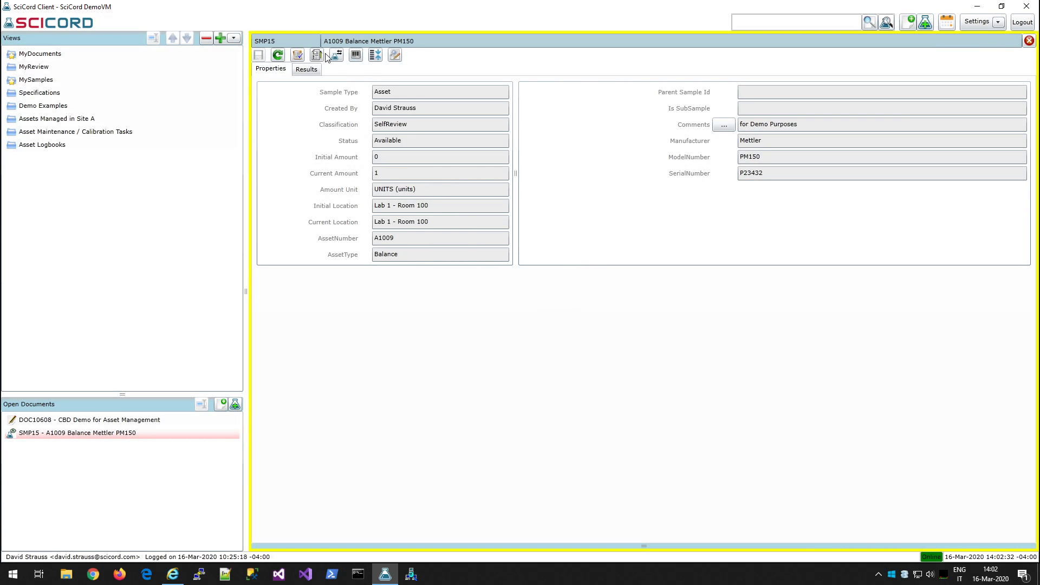
Step: Review the balance's calibration and maintenance work requests, including the maintenance details, and the overall list of asset maintenance and calibration tasks
{"action": "left_click", "coordinate": [297, 58]}
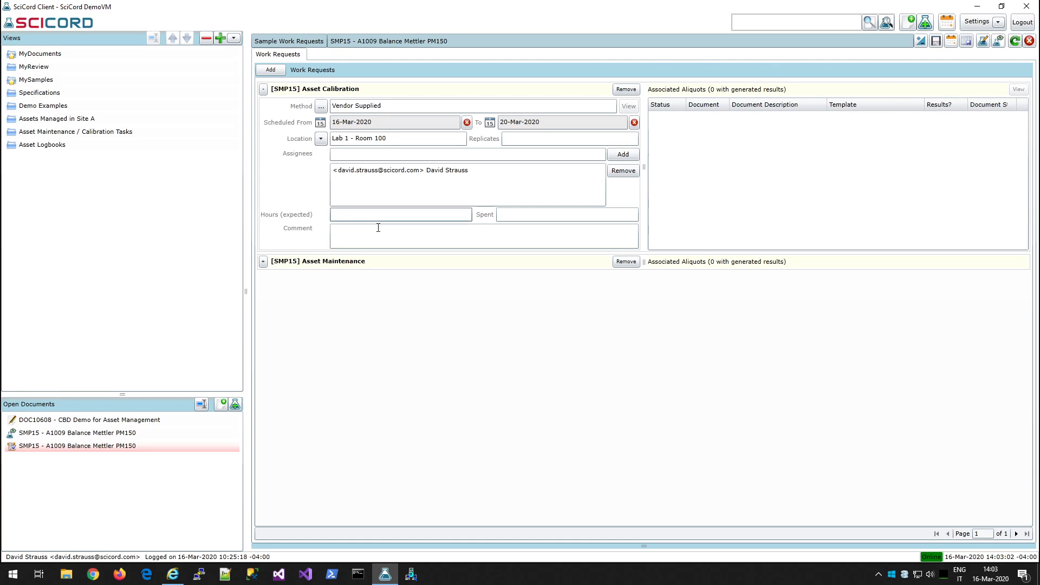
{"action": "left_click", "coordinate": [263, 261]}
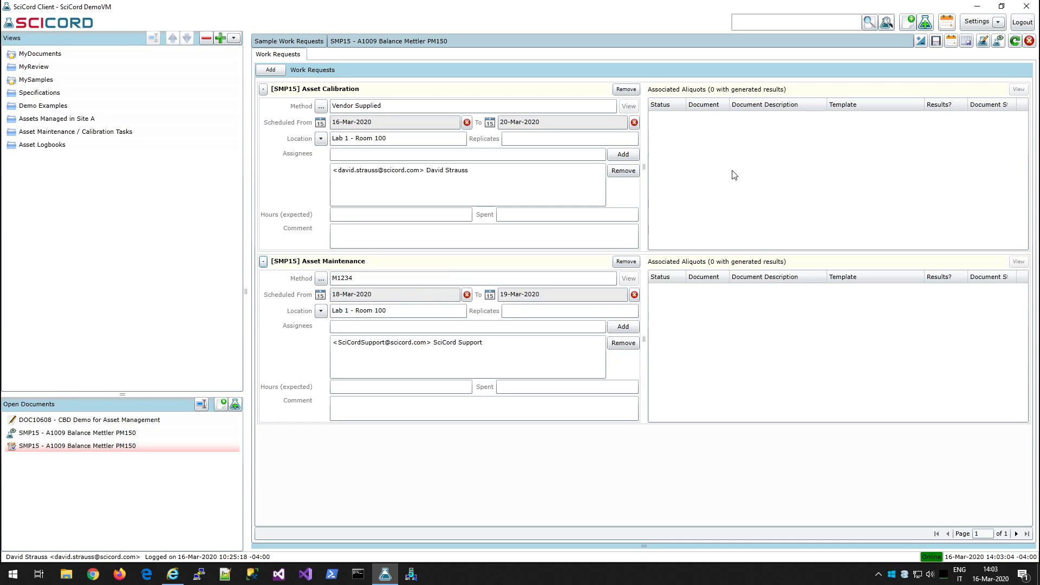
{"action": "left_click", "coordinate": [1029, 41]}
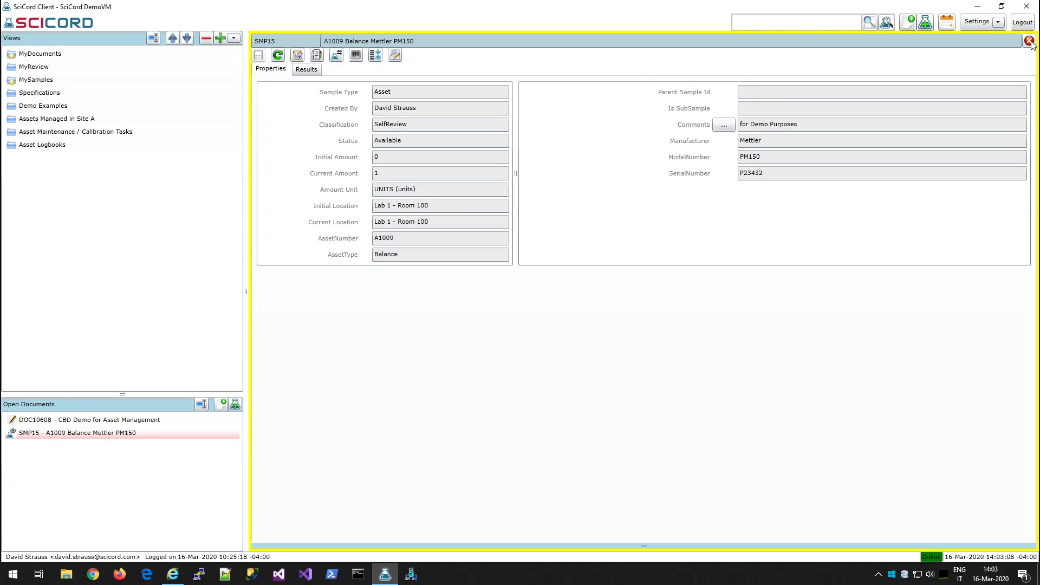
{"action": "left_click", "coordinate": [69, 133]}
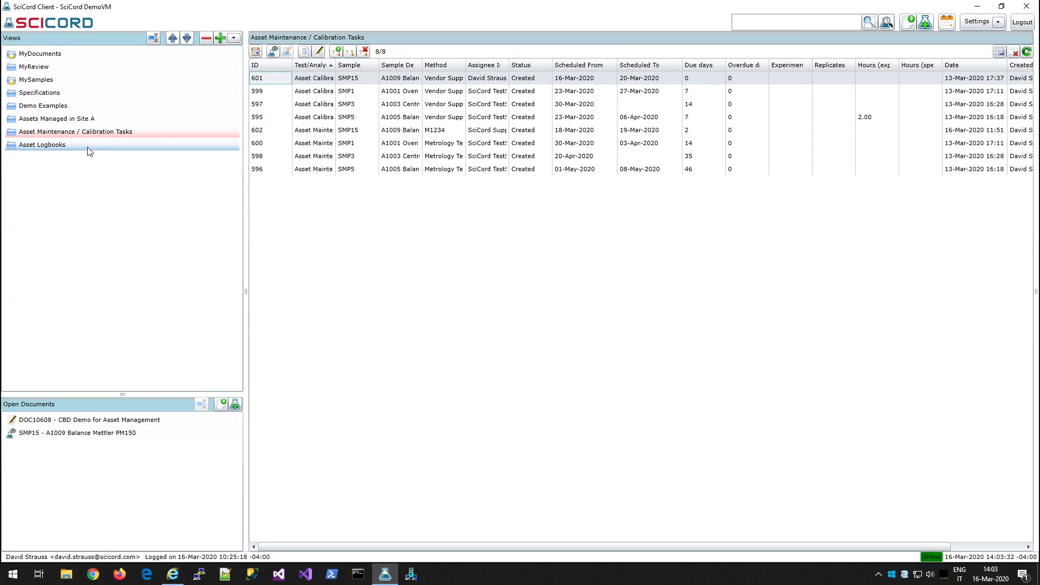
Step: Open the A1009 Balance Mettler PM150 Logbook for editing from the Asset Logbooks view
{"action": "left_click", "coordinate": [52, 145]}
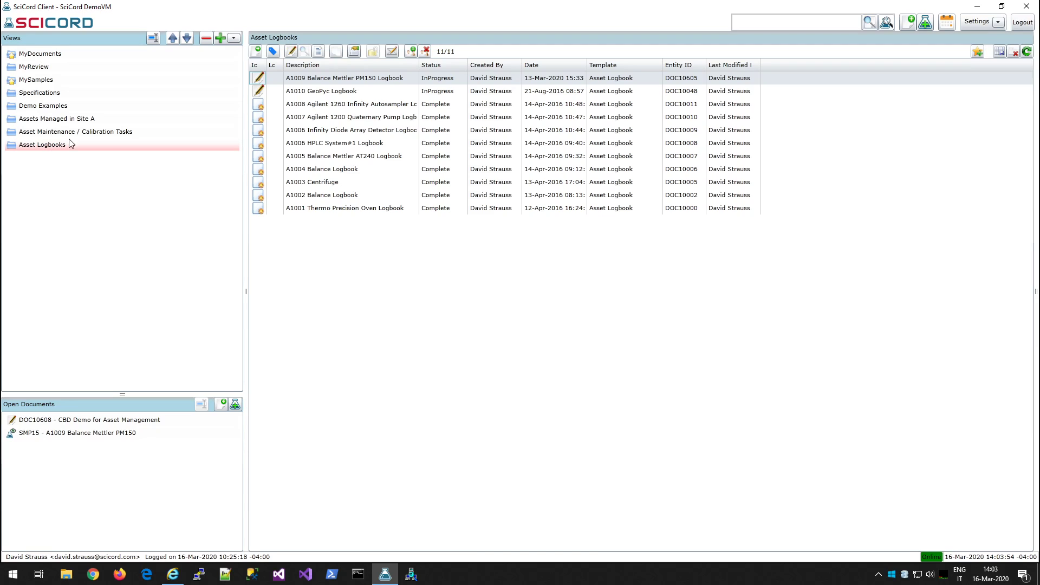
{"action": "left_click", "coordinate": [292, 78]}
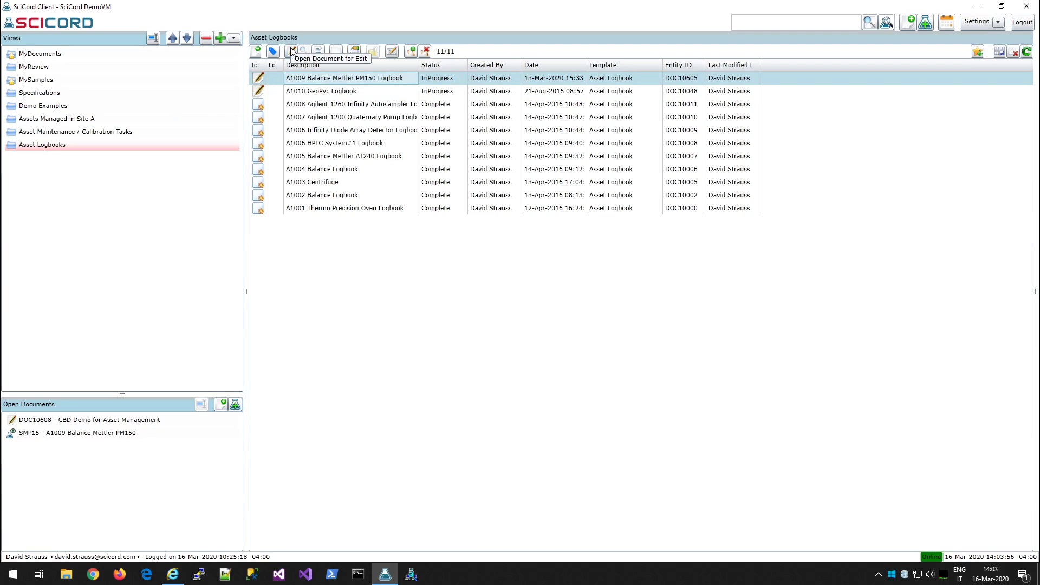
{"action": "left_click", "coordinate": [292, 51]}
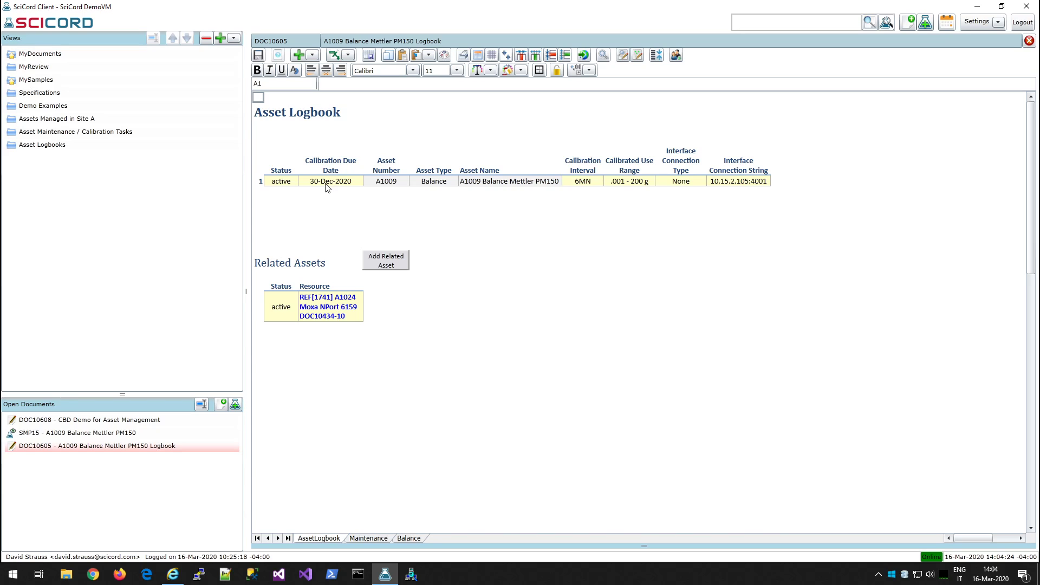
Step: Examine the logbook's asset entry, covering status, calibration due date, identification, calibration interval, use range and interface connection, plus the related asset
{"action": "left_click", "coordinate": [277, 183]}
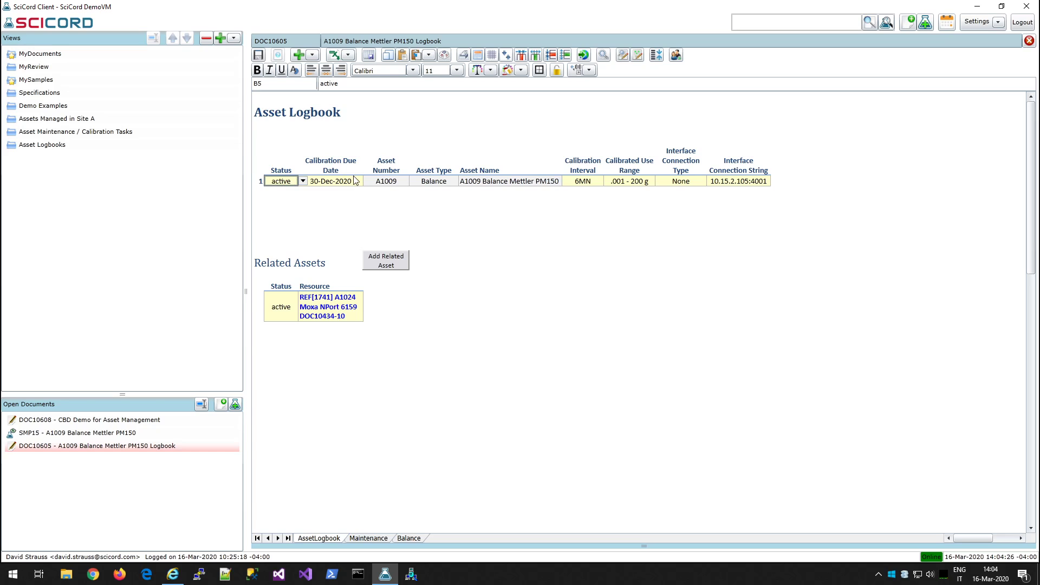
{"action": "left_click_drag", "start_coordinate": [382, 181], "coordinate": [487, 184]}
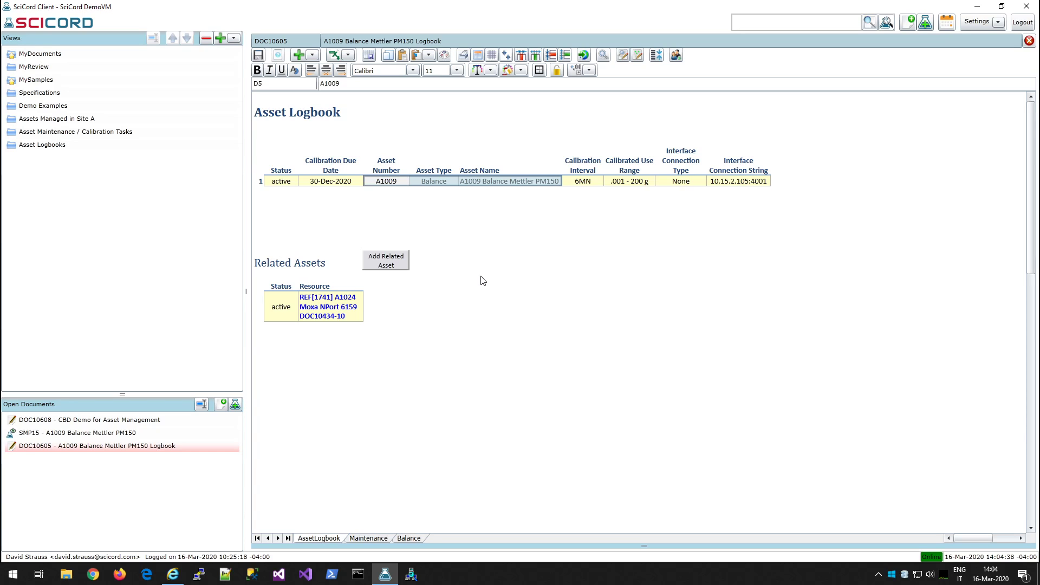
{"action": "left_click", "coordinate": [286, 180]}
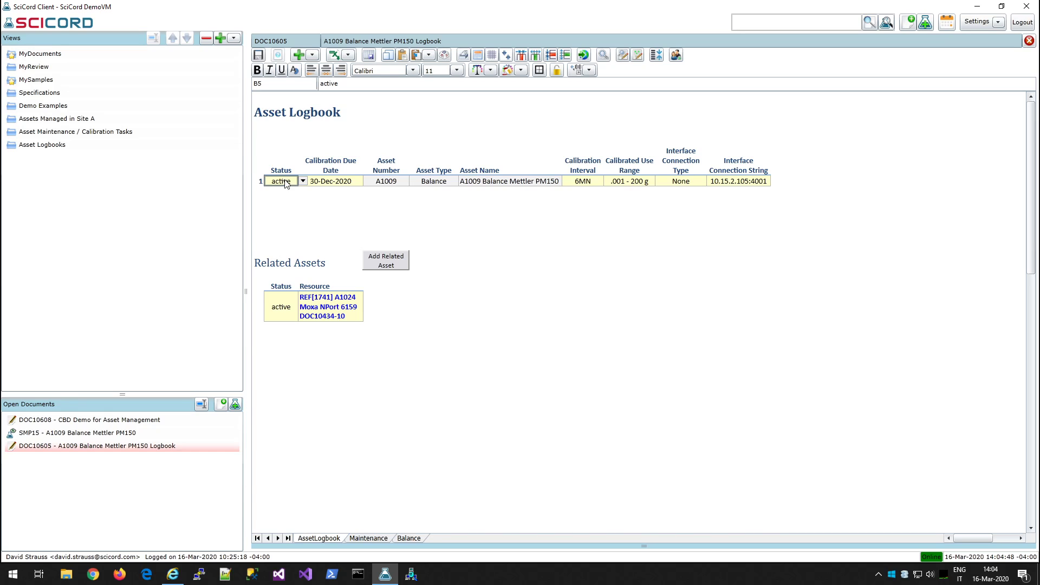
{"action": "left_click", "coordinate": [329, 184]}
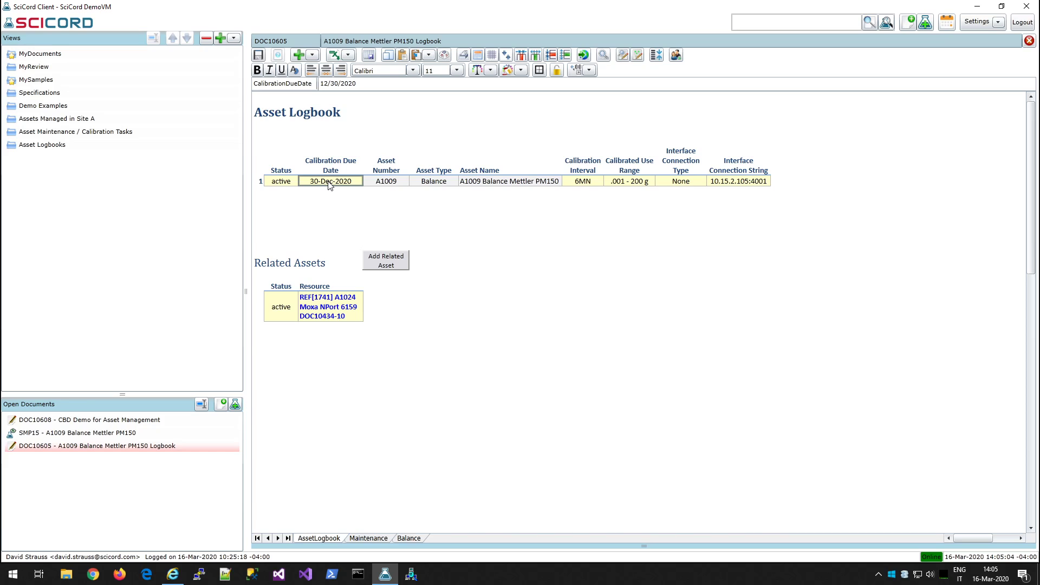
{"action": "left_click", "coordinate": [598, 182]}
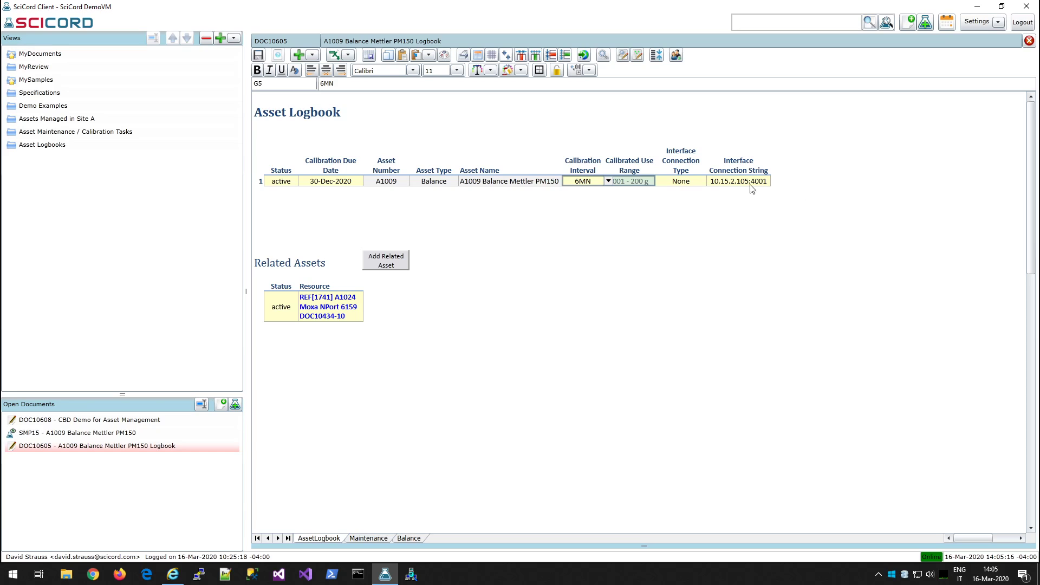
{"action": "left_click_drag", "start_coordinate": [686, 181], "coordinate": [731, 187]}
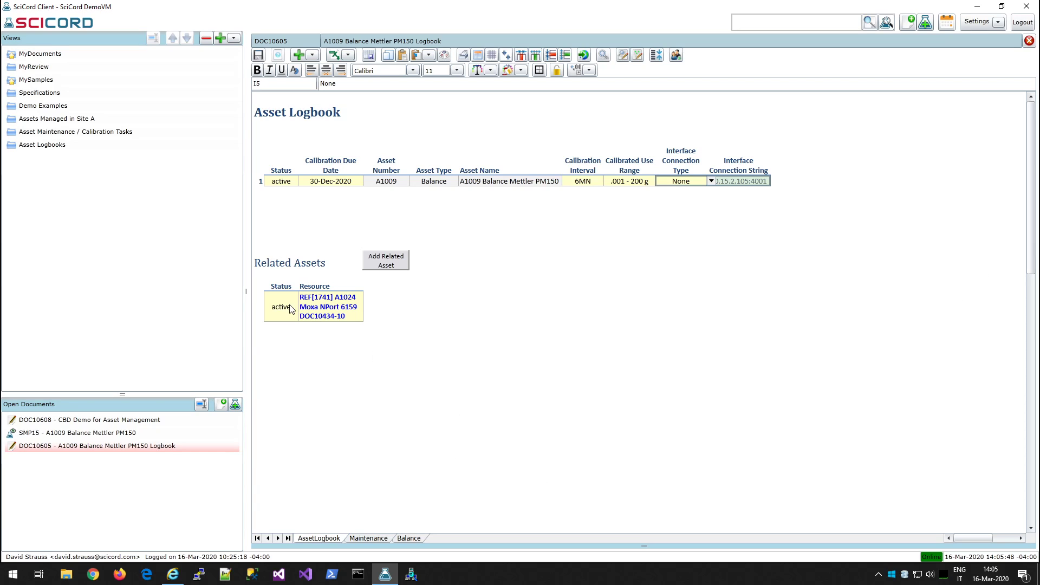
{"action": "left_click", "coordinate": [313, 308]}
{"action": "left_click", "coordinate": [311, 306]}
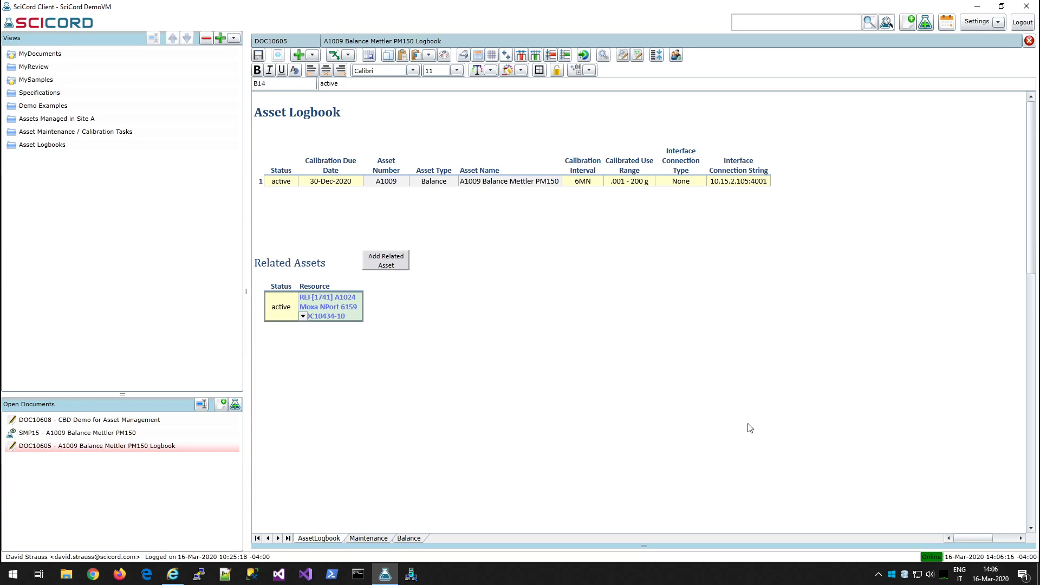
Step: Review the asset maintenance log and view the certificate attached to the Balance Initial Installation event, closing the preview when done
{"action": "left_click", "coordinate": [368, 538]}
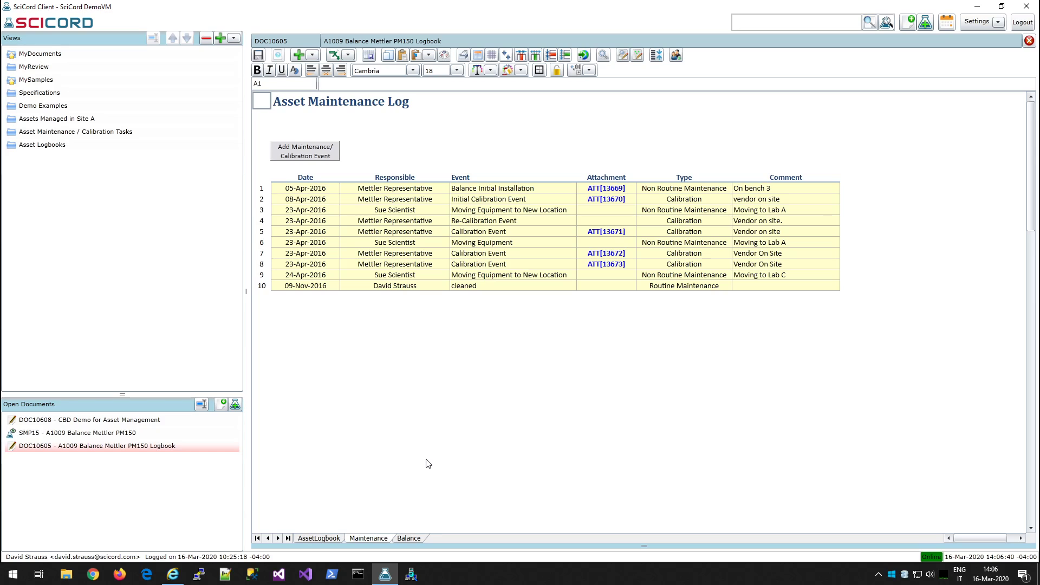
{"action": "left_click", "coordinate": [600, 190]}
{"action": "right_click", "coordinate": [600, 190]}
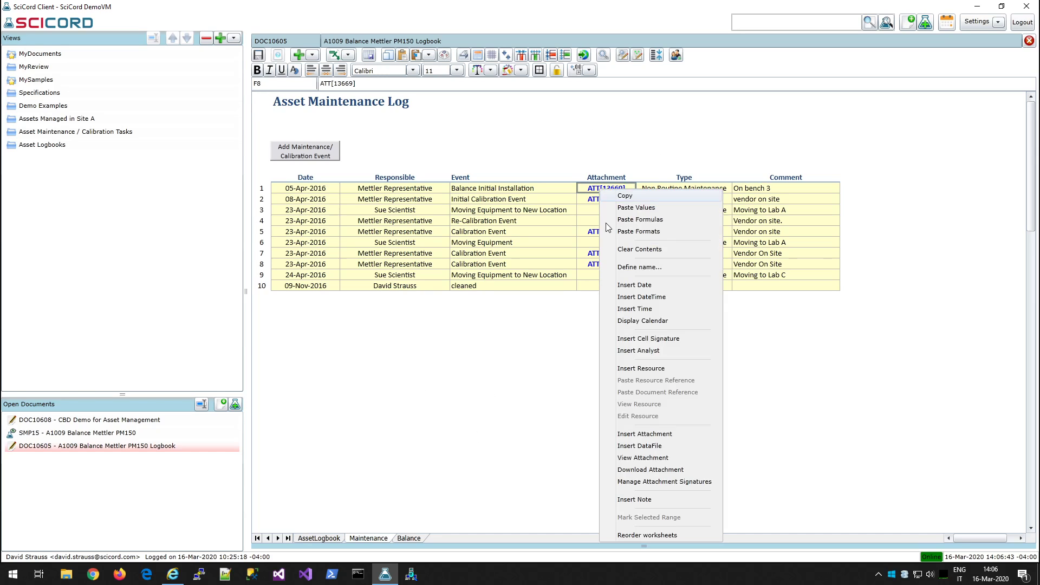
{"action": "left_click", "coordinate": [643, 458]}
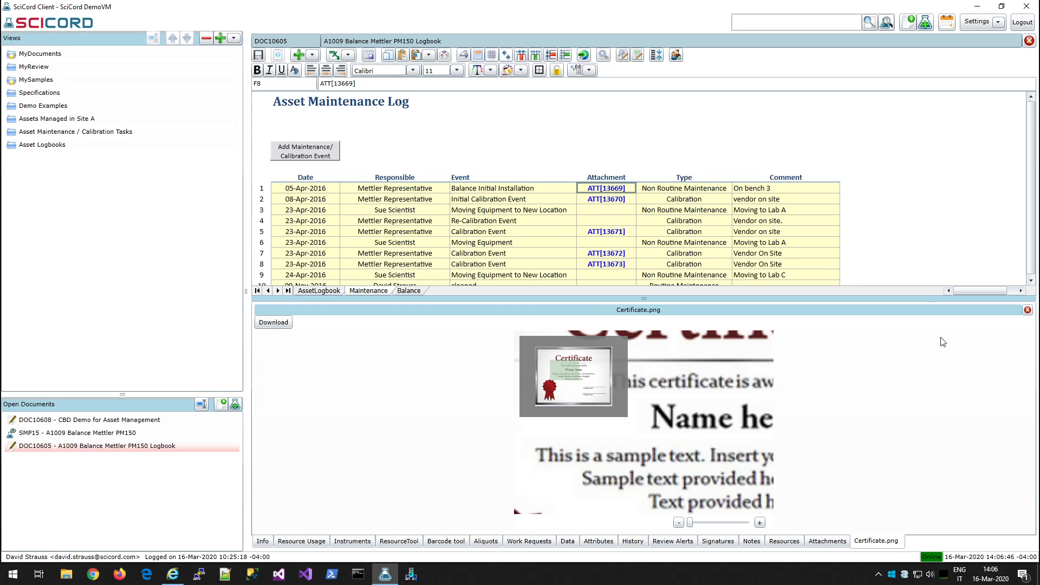
{"action": "left_click_drag", "start_coordinate": [812, 298], "coordinate": [777, 563]}
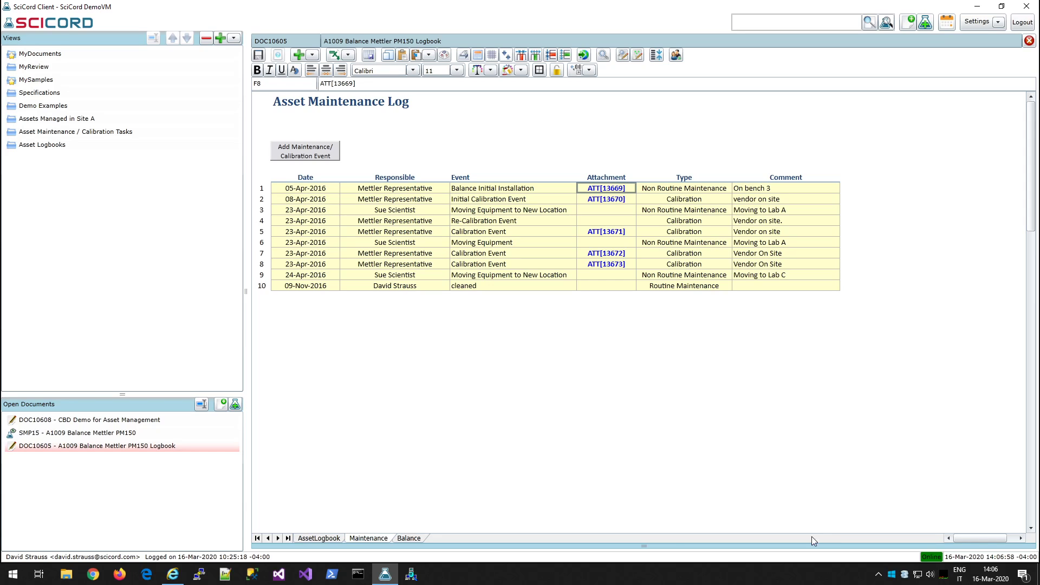
Step: Review the logbook's Balance sheet of check weights and check events, and save the logbook
{"action": "left_click", "coordinate": [408, 539]}
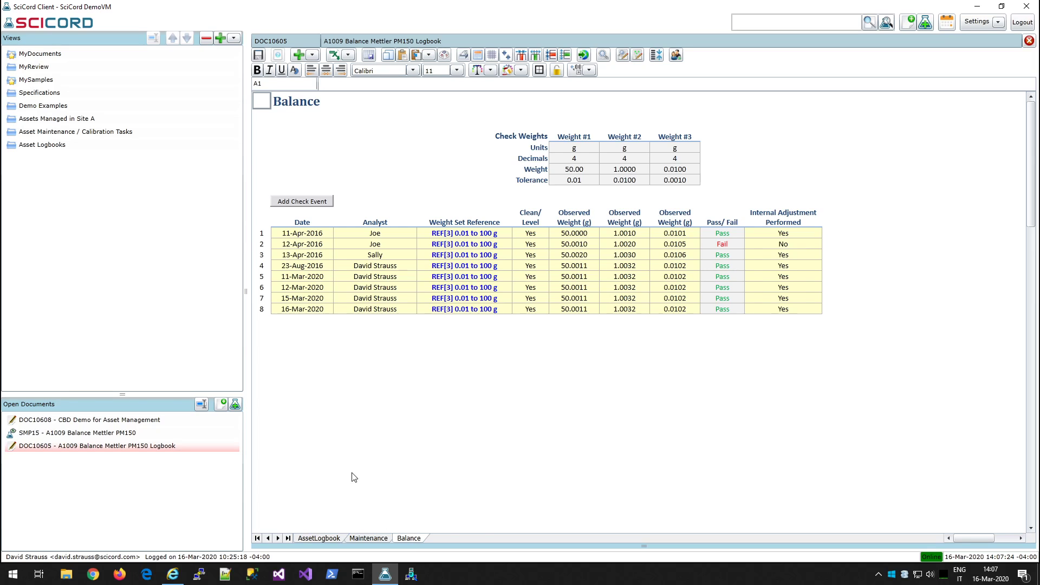
{"action": "left_click", "coordinate": [258, 56]}
Step: Switch to the CBD Demo for Asset Management document, look over its sample list and bring up its Resources sheet
{"action": "left_click", "coordinate": [123, 421]}
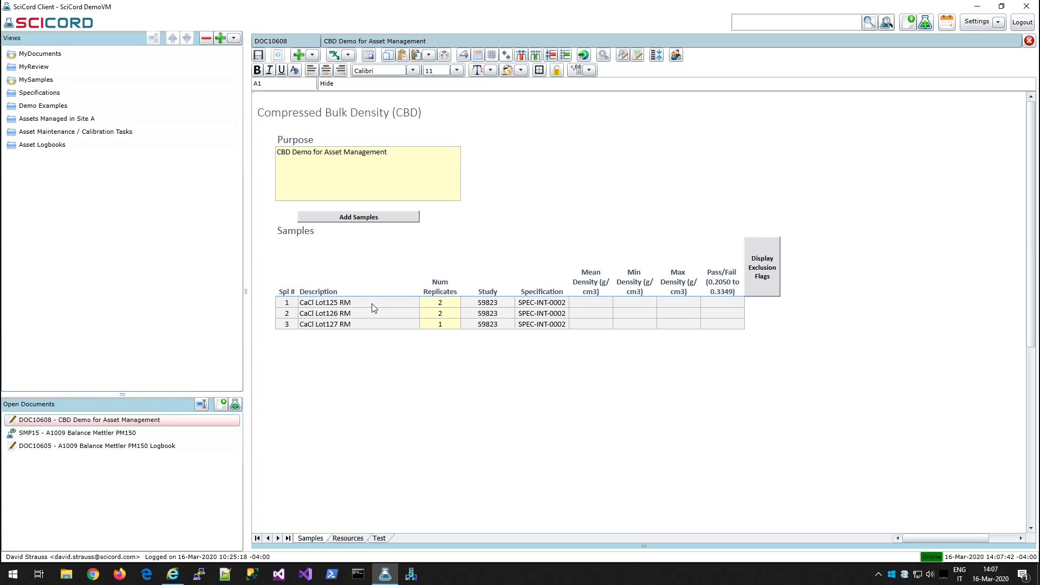
{"action": "left_click_drag", "start_coordinate": [372, 305], "coordinate": [372, 319]}
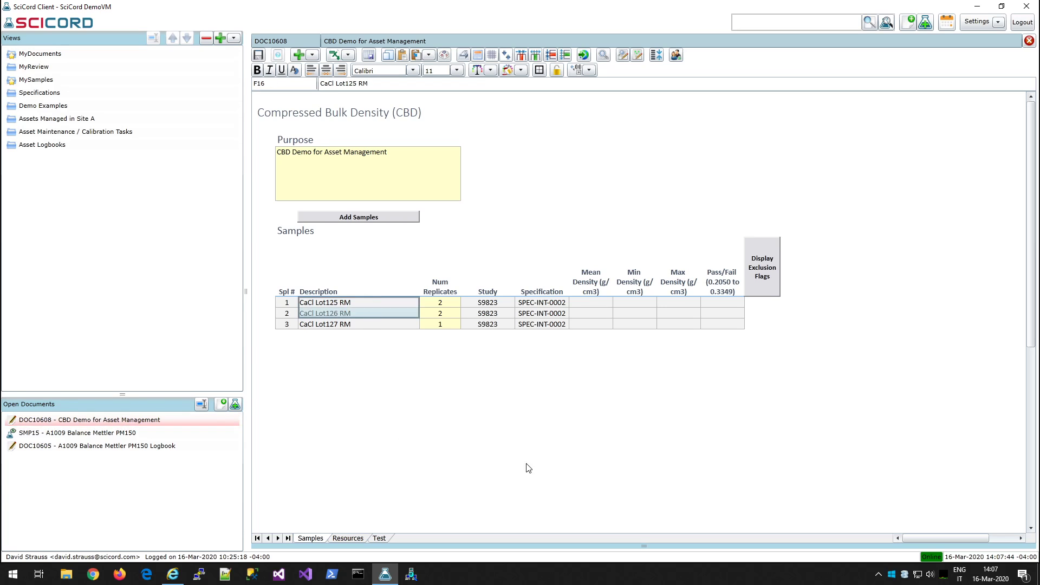
{"action": "left_click", "coordinate": [348, 538]}
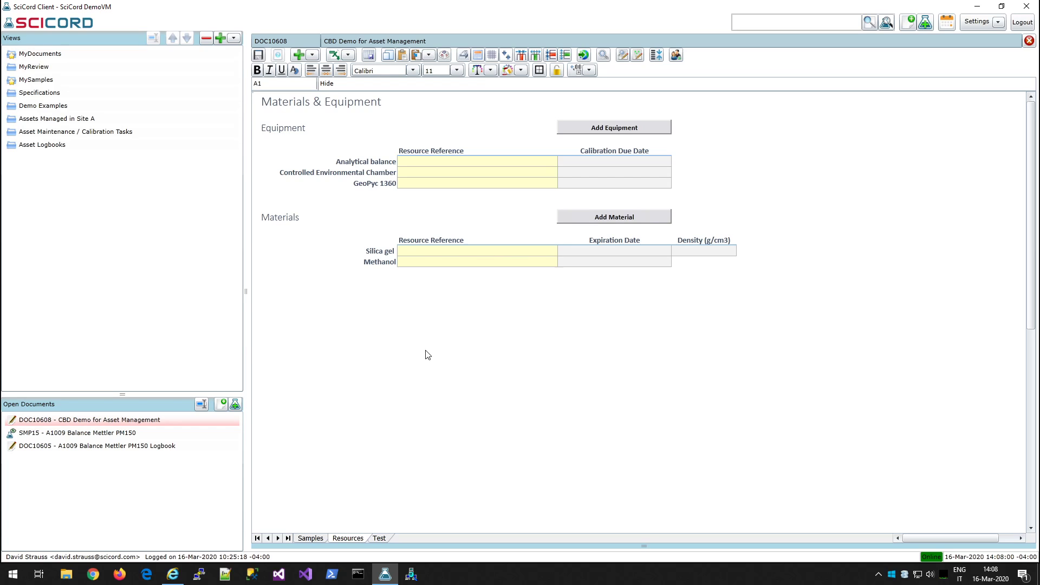
Step: With the Analytical balance reference cell active, search the ResourceTool for Mettler and select the resource from source document 10605
{"action": "left_click", "coordinate": [465, 162]}
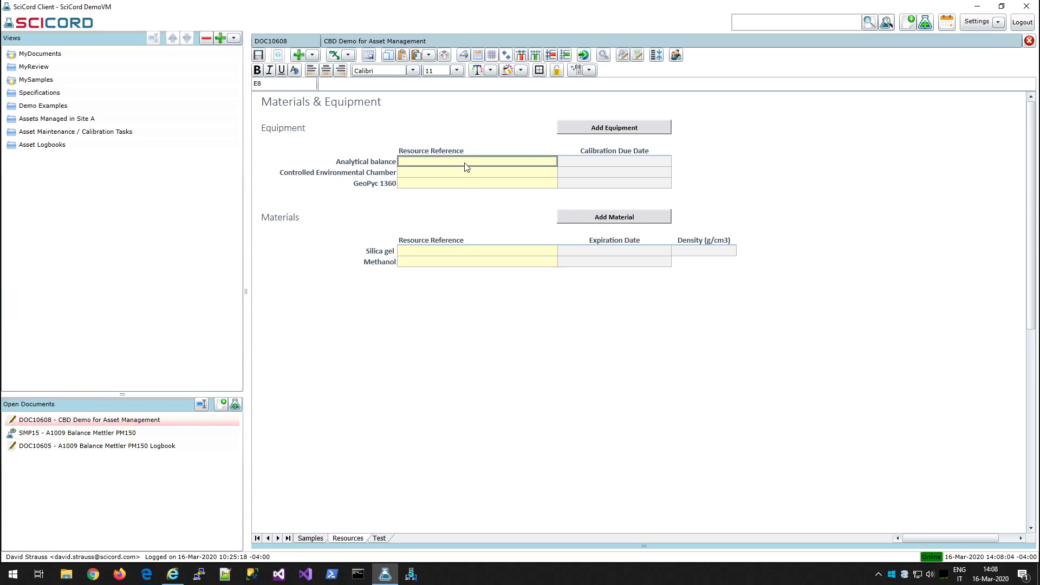
{"action": "left_click", "coordinate": [454, 546]}
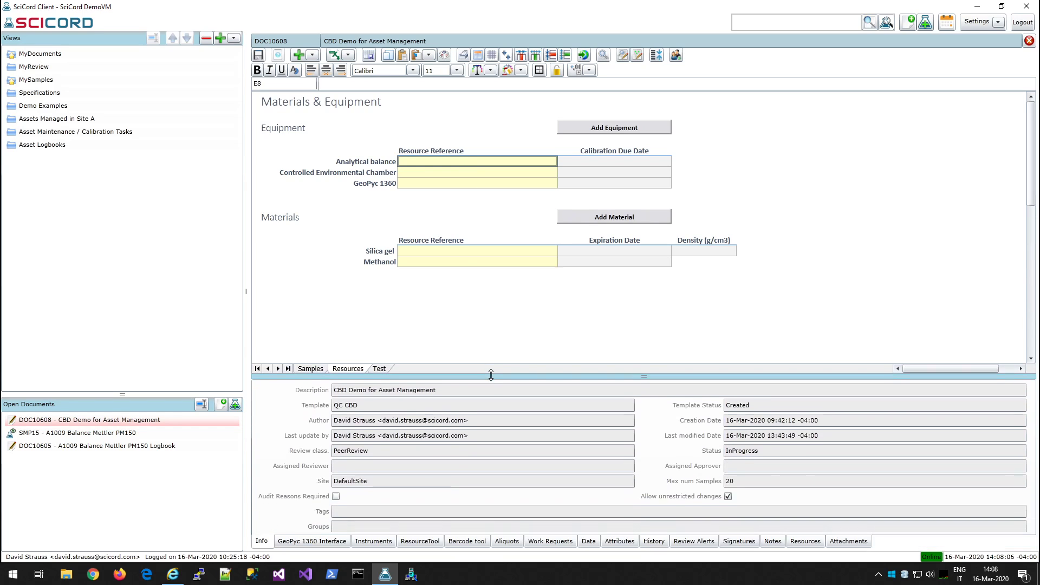
{"action": "left_click", "coordinate": [416, 544]}
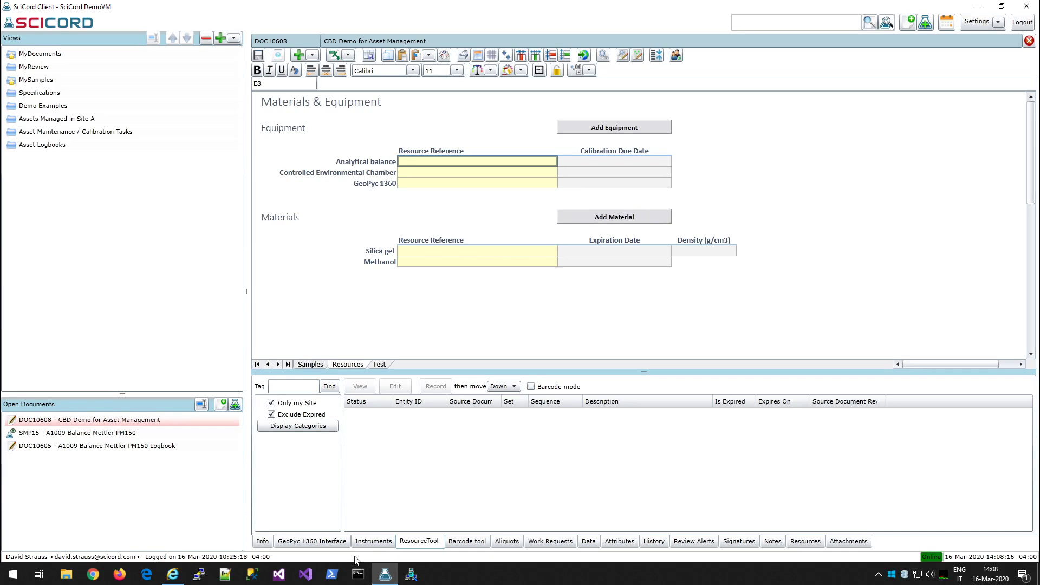
{"action": "left_click", "coordinate": [284, 388]}
{"action": "type", "text": "Mettler"}
{"action": "key", "text": "Return"}
{"action": "left_click", "coordinate": [498, 418]}
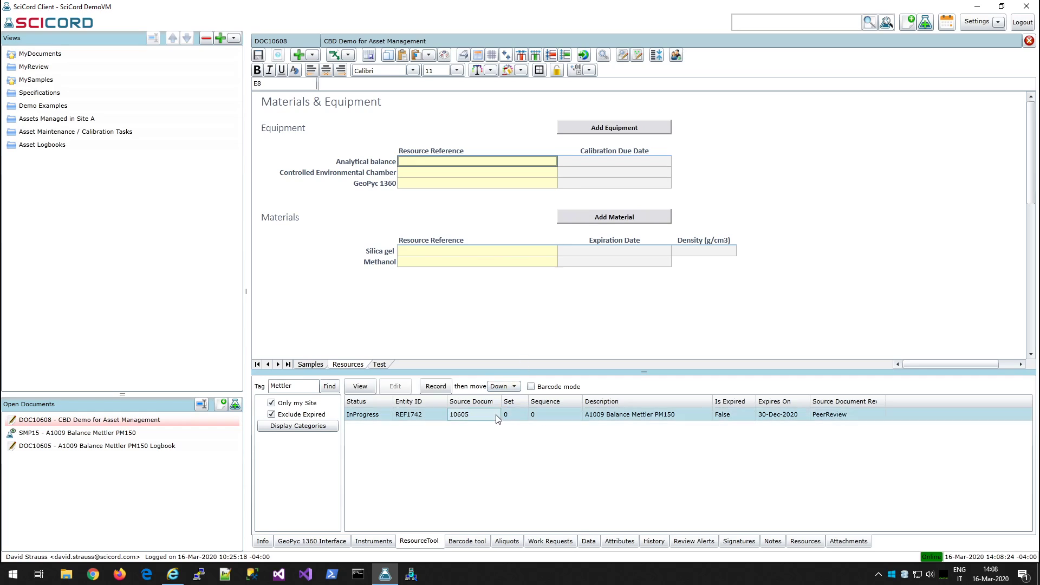
Step: List the resources in the Balance category and select A1009 Balance Mettler PM150
{"action": "left_click", "coordinate": [301, 428]}
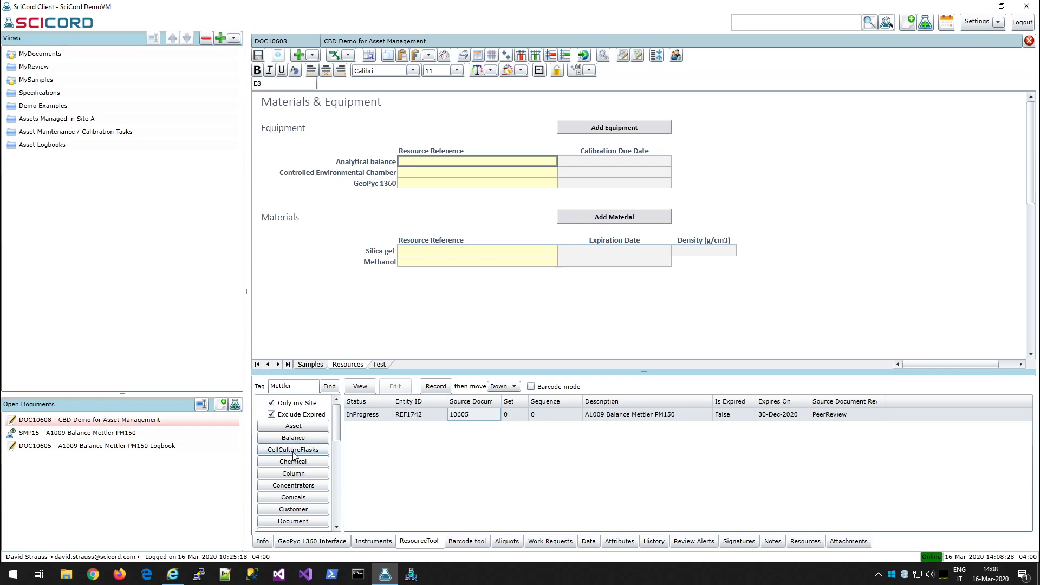
{"action": "left_click", "coordinate": [299, 439]}
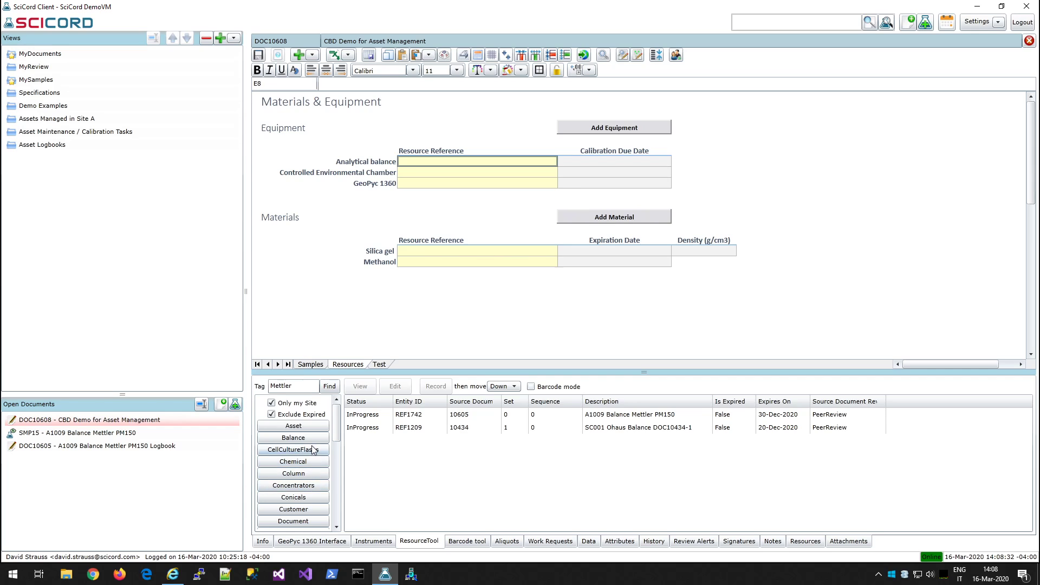
{"action": "left_click", "coordinate": [636, 420]}
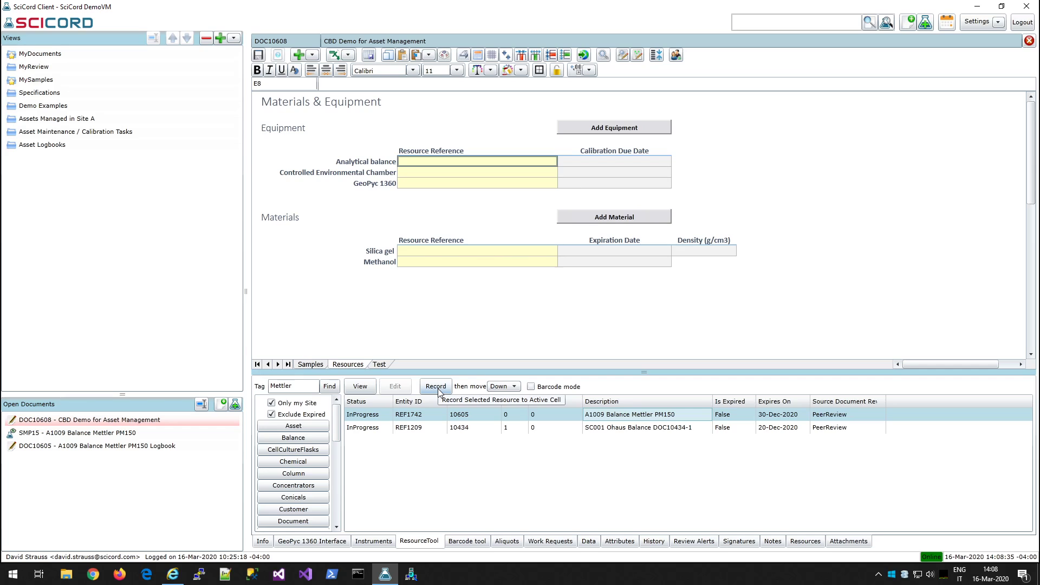
Step: Clear the Mettler search tag, turn on barcode mode and record REF1742 as the Analytical balance resource reference
{"action": "double_click", "coordinate": [293, 386]}
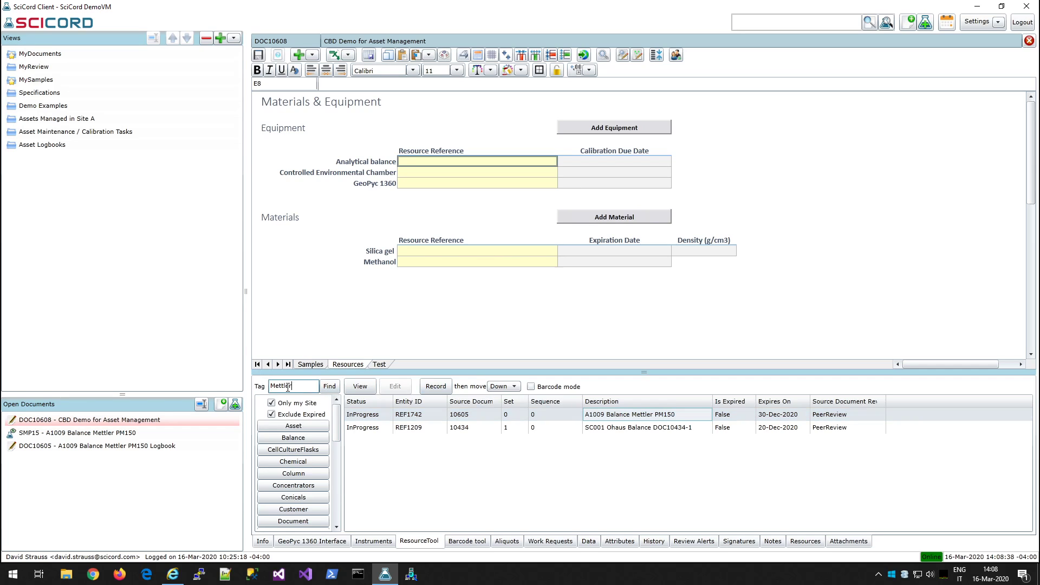
{"action": "key", "text": "BackSpace"}
{"action": "left_click", "coordinate": [531, 387]}
{"action": "type", "text": "REF1742"}
{"action": "key", "text": "Return"}
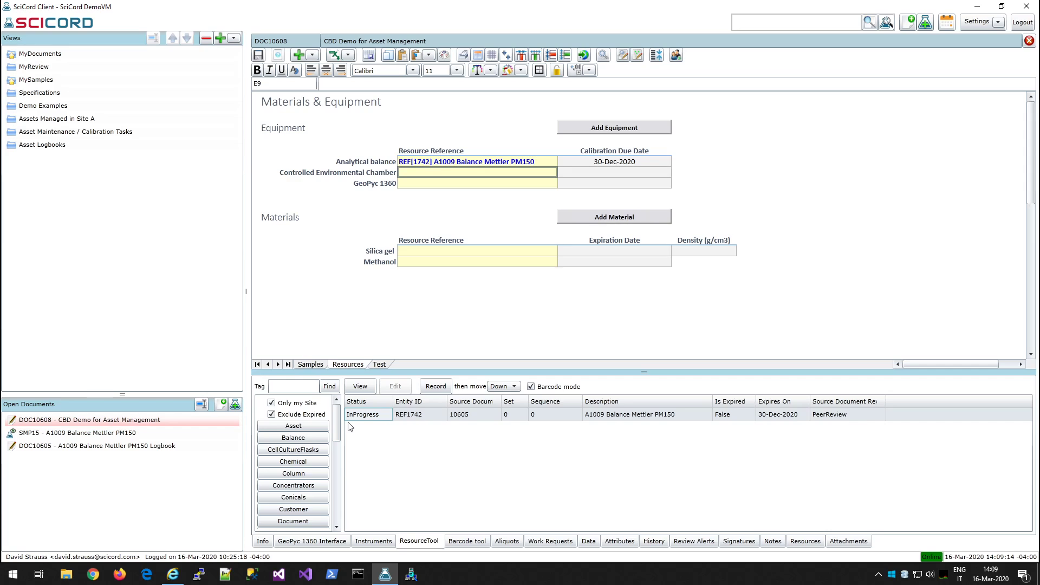
Step: Check the Analytical balance's recorded reference and calibration due date, and save the document
{"action": "left_click", "coordinate": [483, 162]}
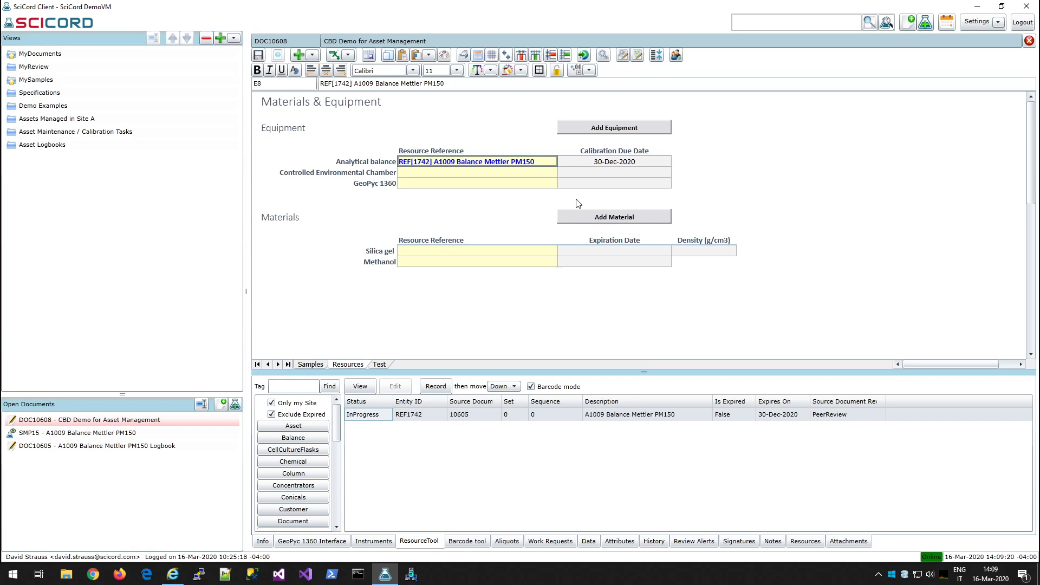
{"action": "left_click", "coordinate": [636, 163]}
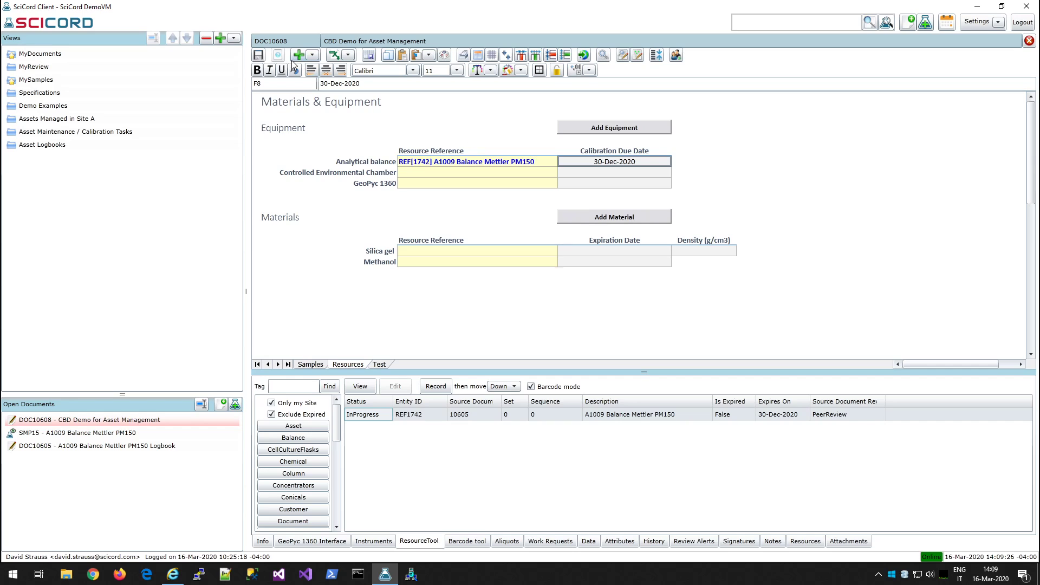
{"action": "left_click", "coordinate": [259, 54]}
Step: Connect the document to the A1009 Balance Mettler PM150 instrument
{"action": "left_click", "coordinate": [373, 540]}
{"action": "left_click", "coordinate": [339, 423]}
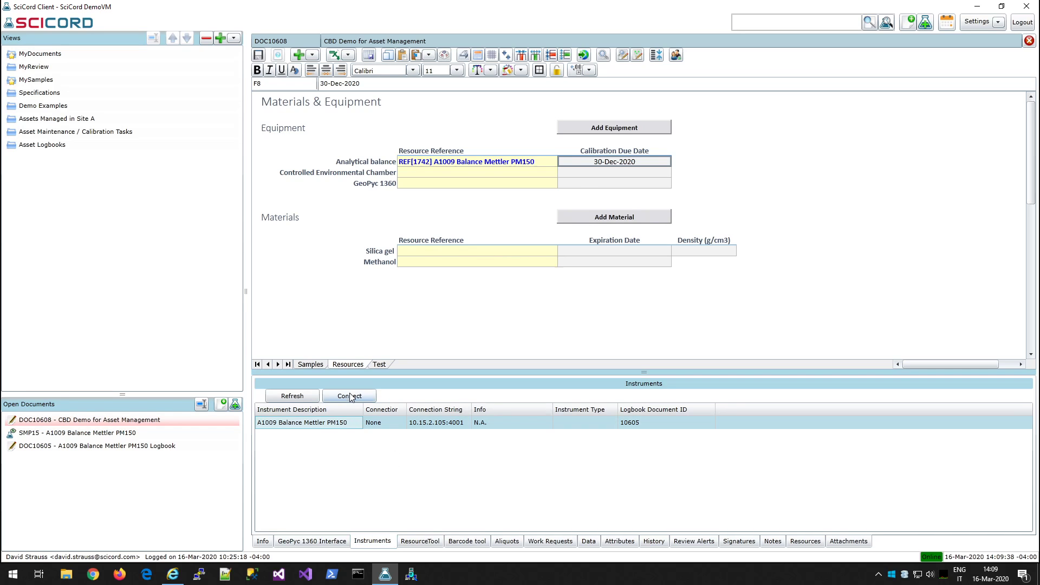
{"action": "left_click", "coordinate": [349, 395]}
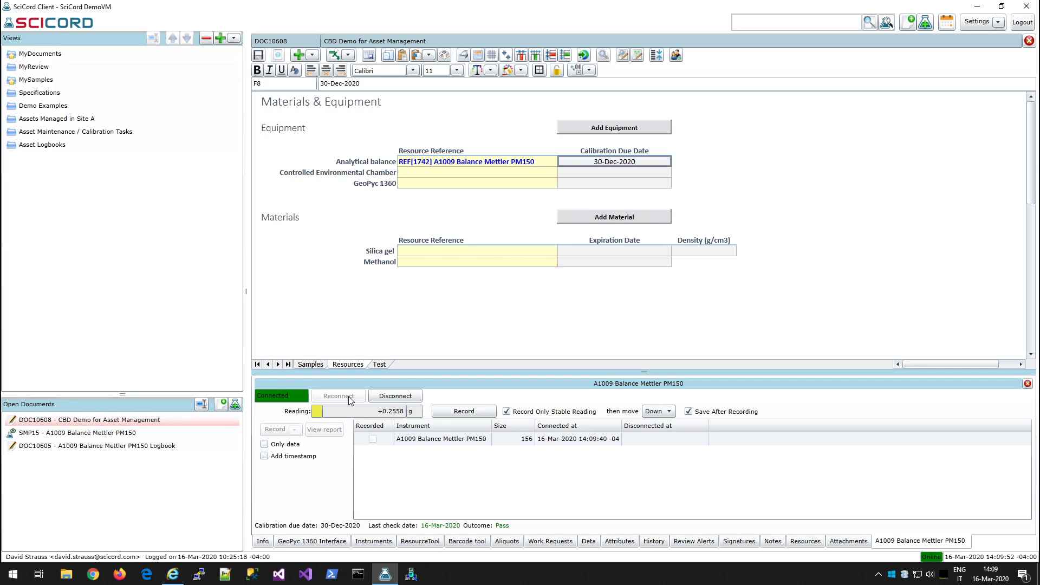
Step: On the Test sheet, record the balance's stable reading as the weight of CaCl Lot125 RM, rep 1
{"action": "left_click", "coordinate": [380, 362]}
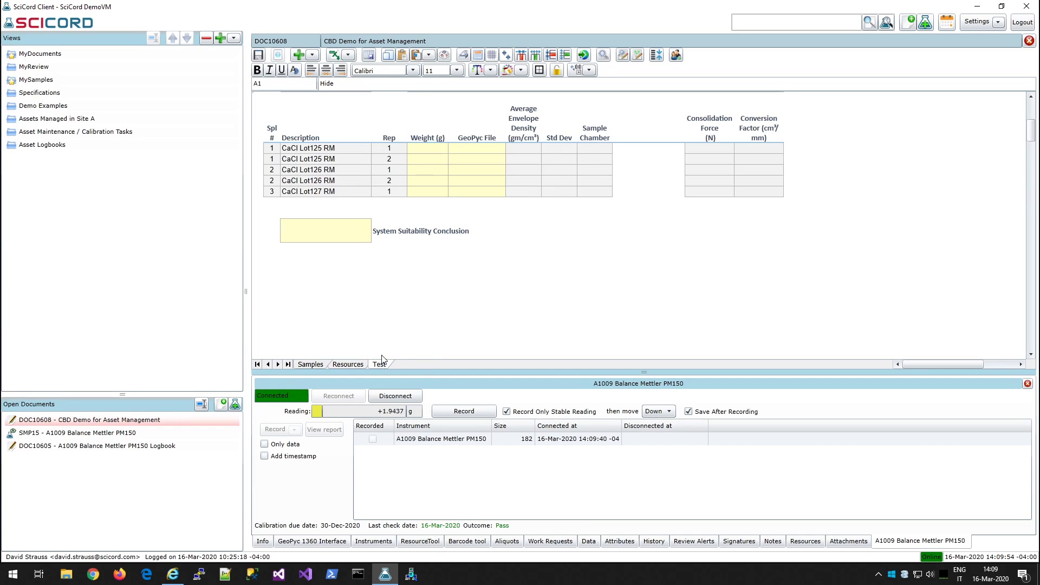
{"action": "left_click_drag", "start_coordinate": [437, 149], "coordinate": [443, 191]}
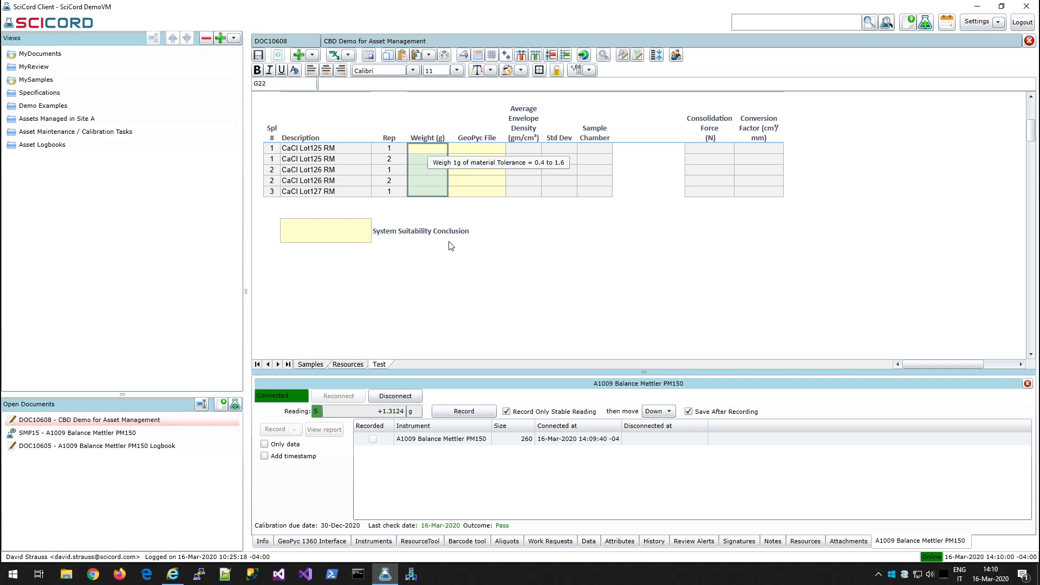
{"action": "left_click", "coordinate": [418, 147]}
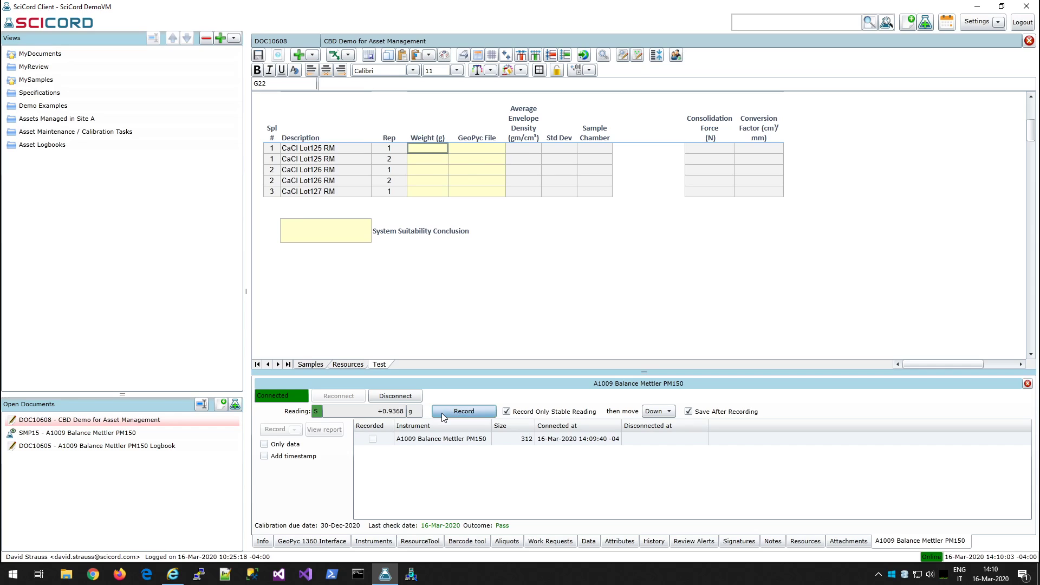
{"action": "left_click", "coordinate": [463, 411]}
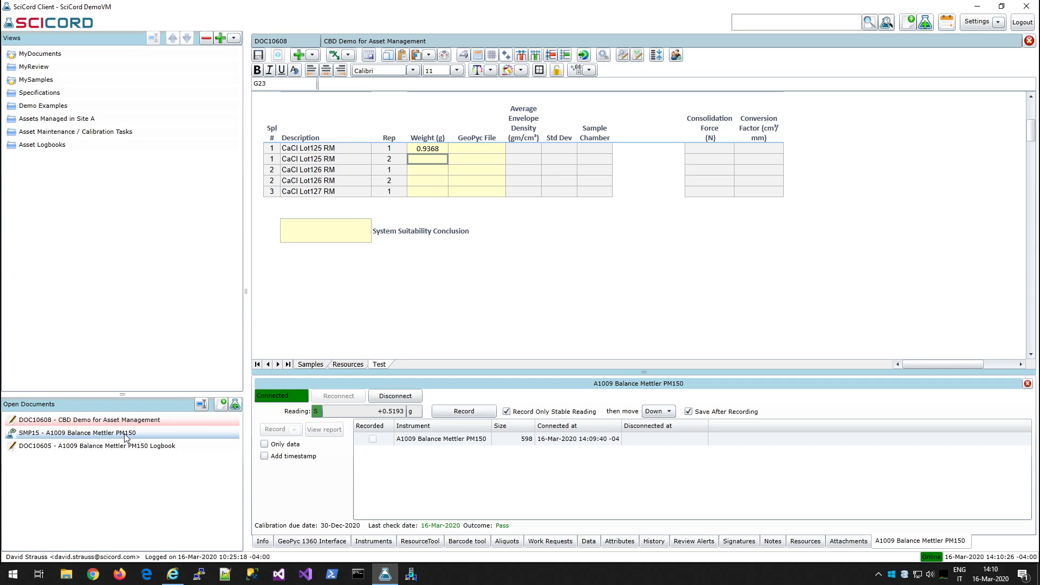
Step: Switch to the A1009 Balance Mettler PM150 Logbook and list the documents where the balance resource has been used
{"action": "left_click", "coordinate": [94, 447]}
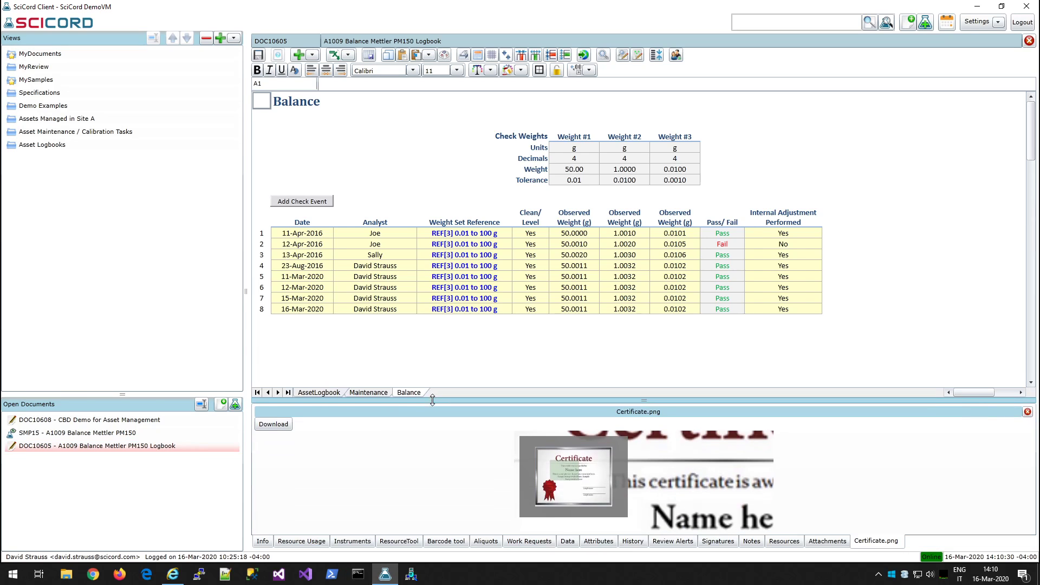
{"action": "left_click", "coordinate": [324, 541]}
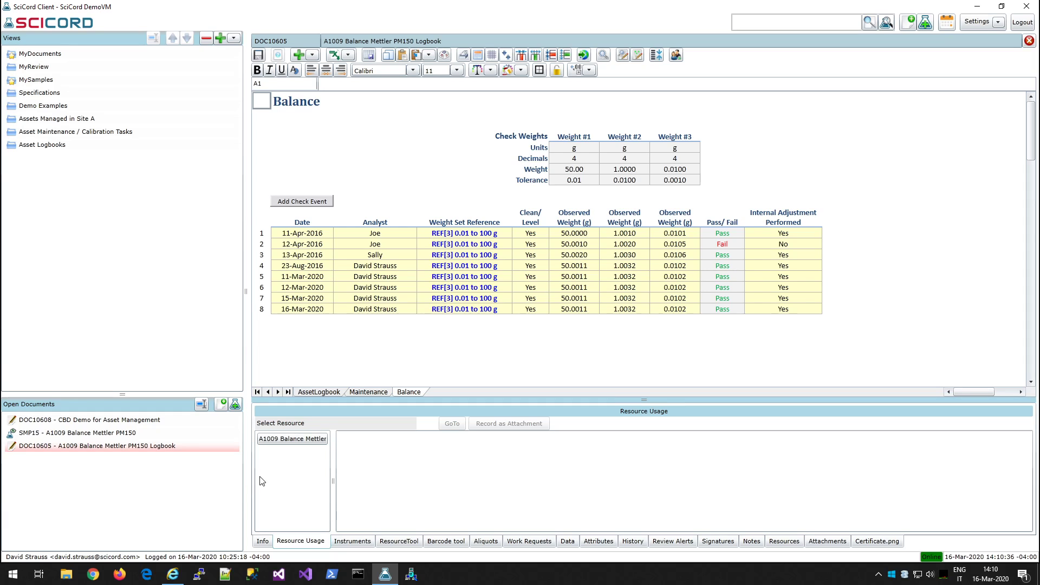
{"action": "left_click", "coordinate": [282, 440]}
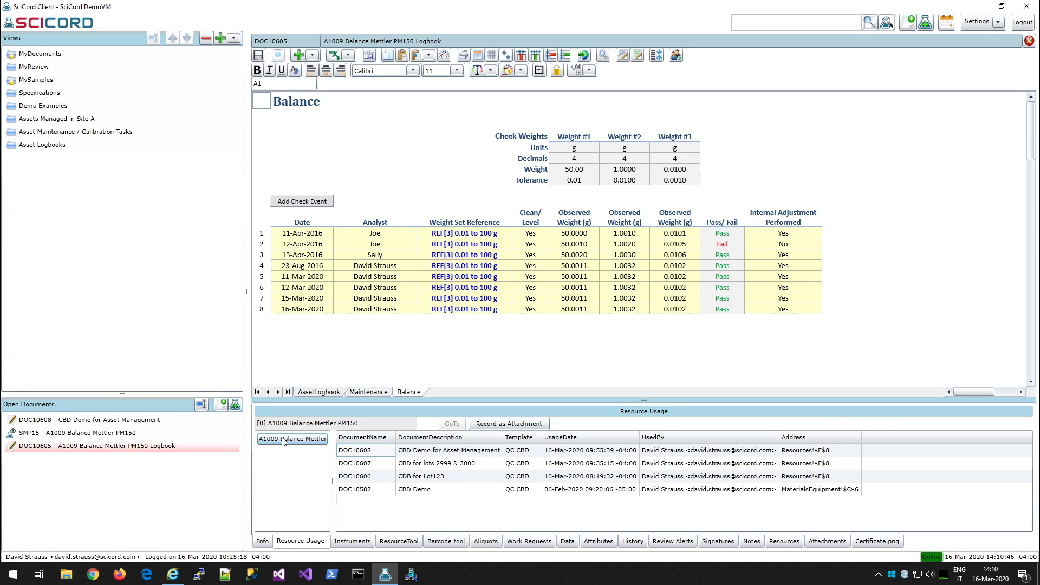
Step: Switch to the SciCord Portal in the browser, look over the Reports Index and view the Assets v02 report
{"action": "left_click", "coordinate": [173, 578]}
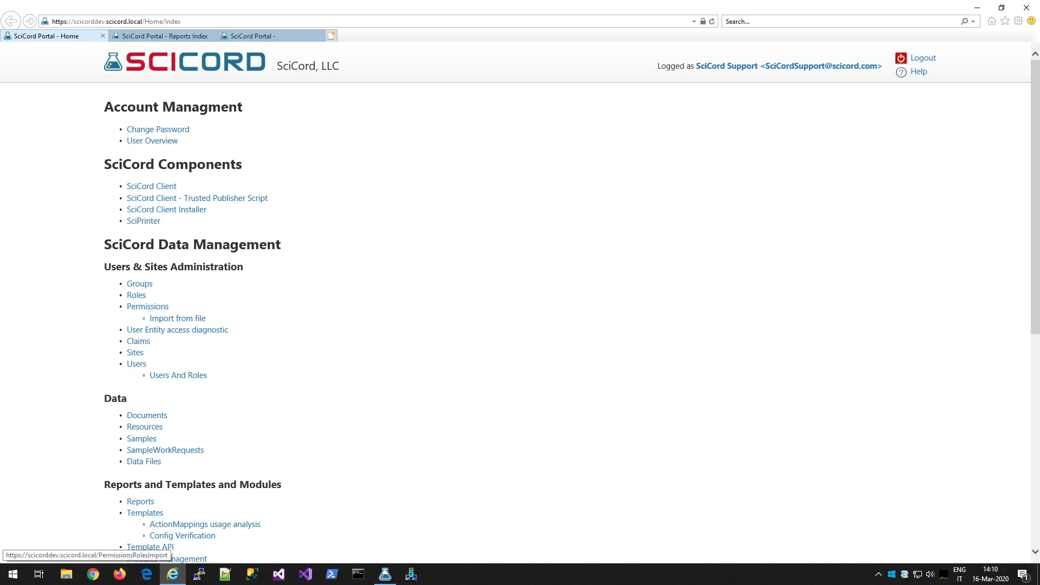
{"action": "left_click", "coordinate": [139, 37]}
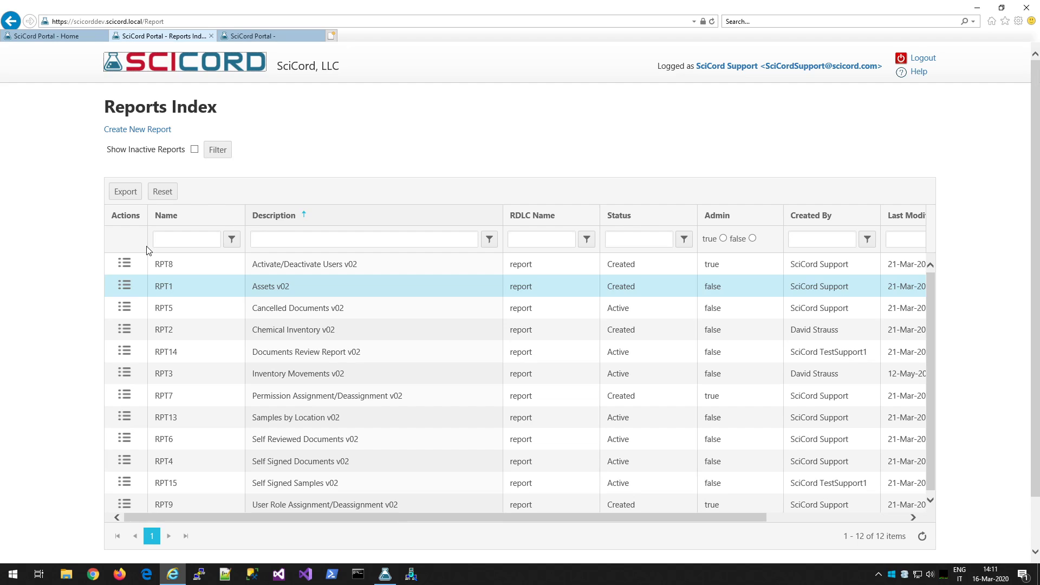
{"action": "left_click", "coordinate": [271, 35]}
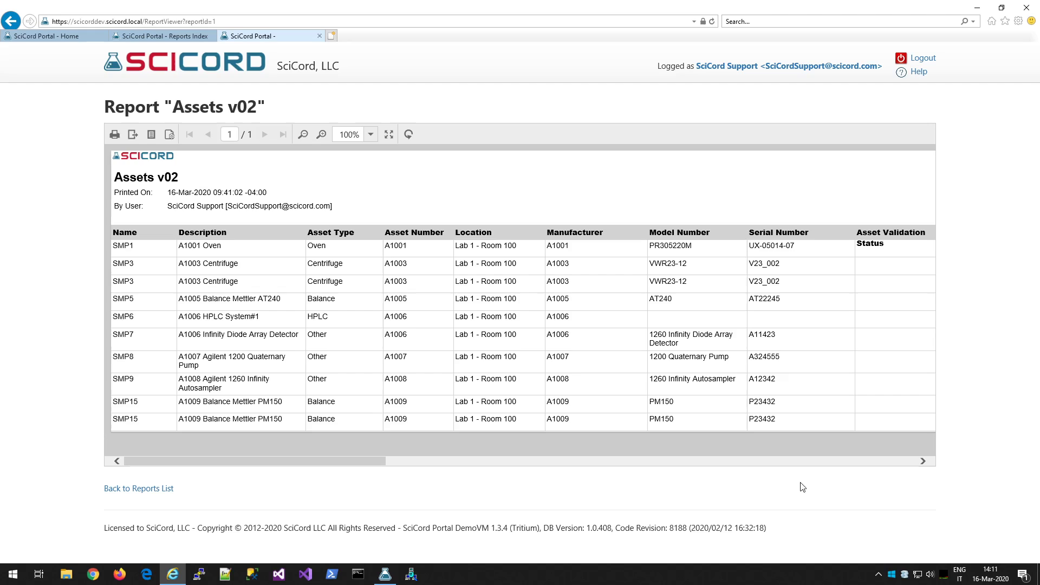